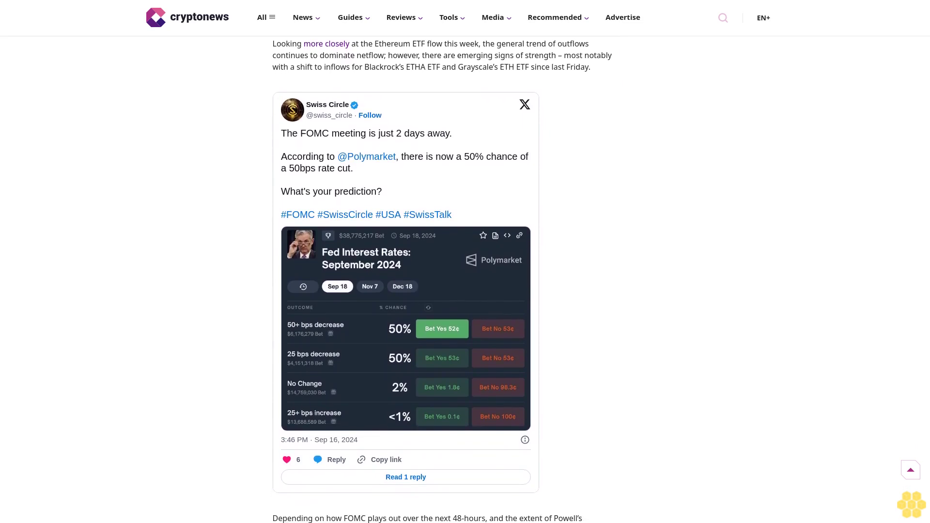
{"action": "scroll", "coordinate": [465, 262], "scroll_direction": "down", "scroll_amount": 1}
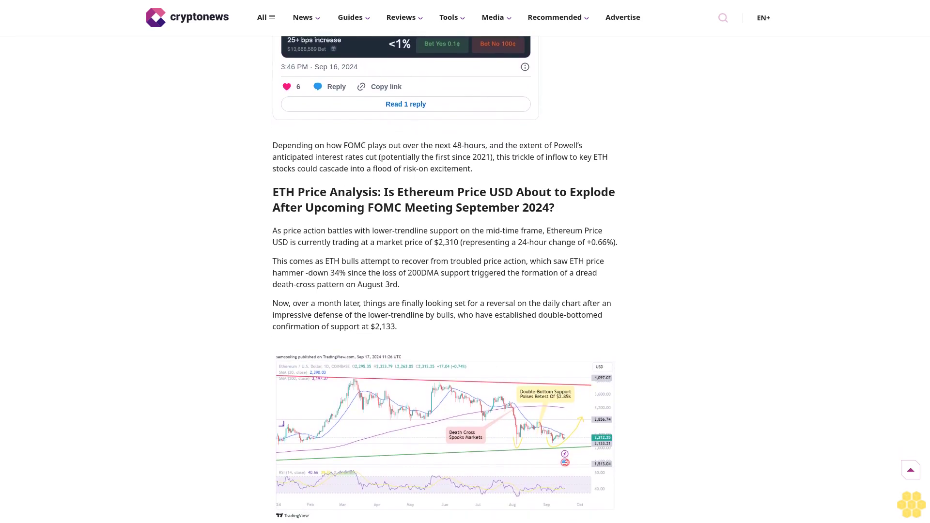
{"action": "scroll", "coordinate": [466, 292], "scroll_direction": "down", "scroll_amount": 1}
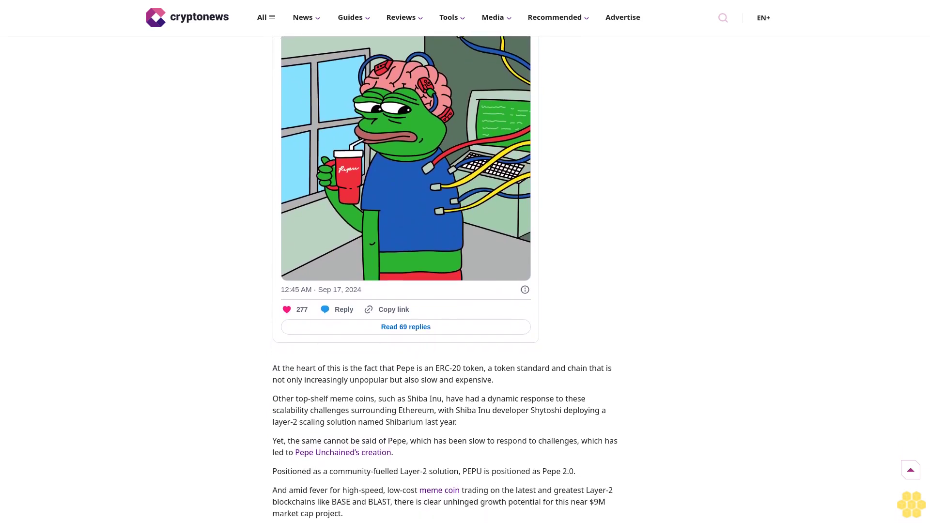
{"action": "scroll", "coordinate": [465, 291], "scroll_direction": "down", "scroll_amount": 1}
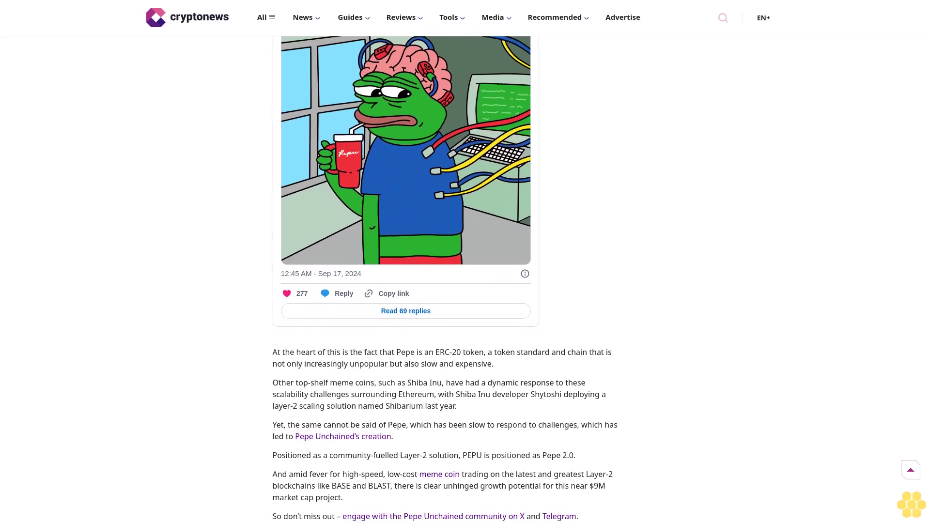
{"action": "scroll", "coordinate": [466, 291], "scroll_direction": "down", "scroll_amount": 1}
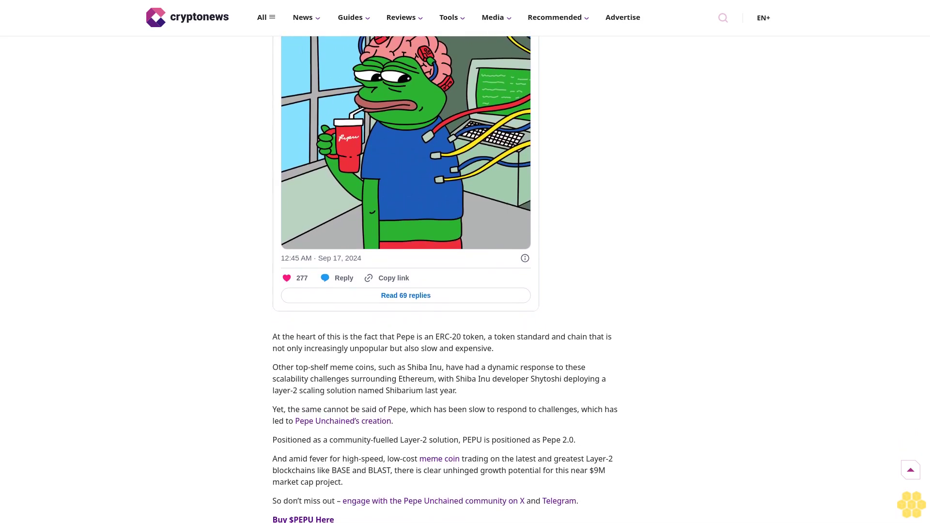
{"action": "scroll", "coordinate": [466, 290], "scroll_direction": "down", "scroll_amount": 1}
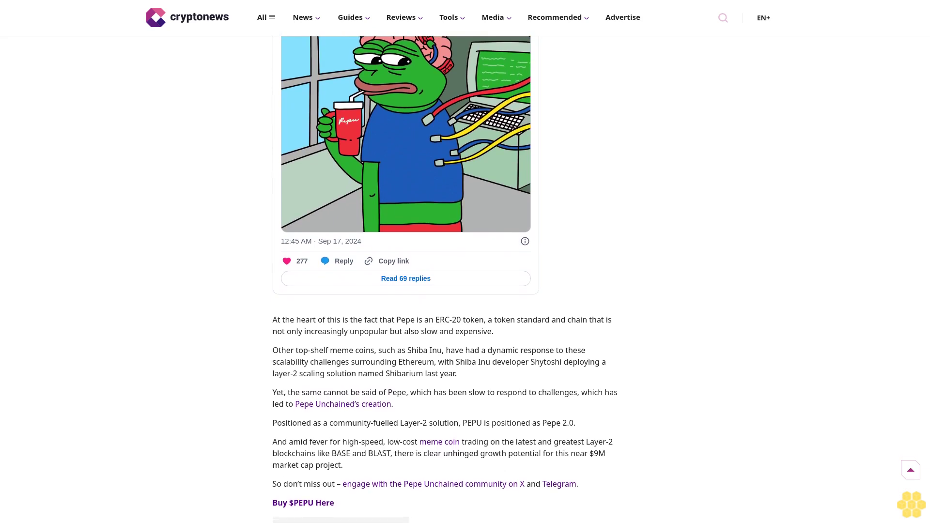
{"action": "scroll", "coordinate": [466, 291], "scroll_direction": "down", "scroll_amount": 1}
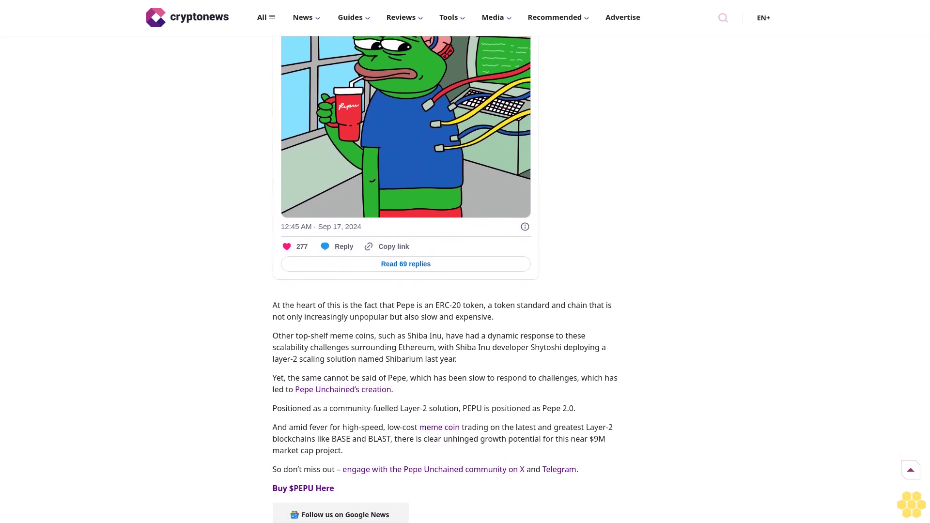
{"action": "scroll", "coordinate": [466, 292], "scroll_direction": "down", "scroll_amount": 1}
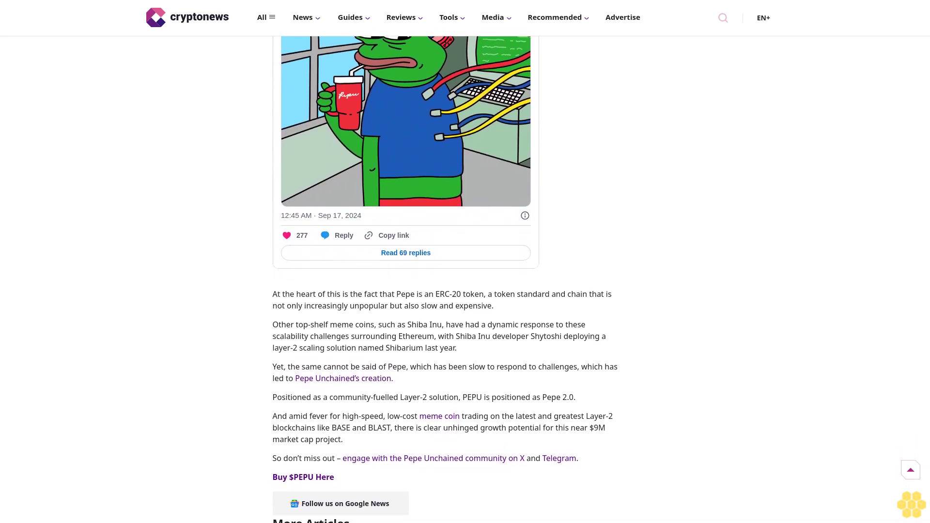